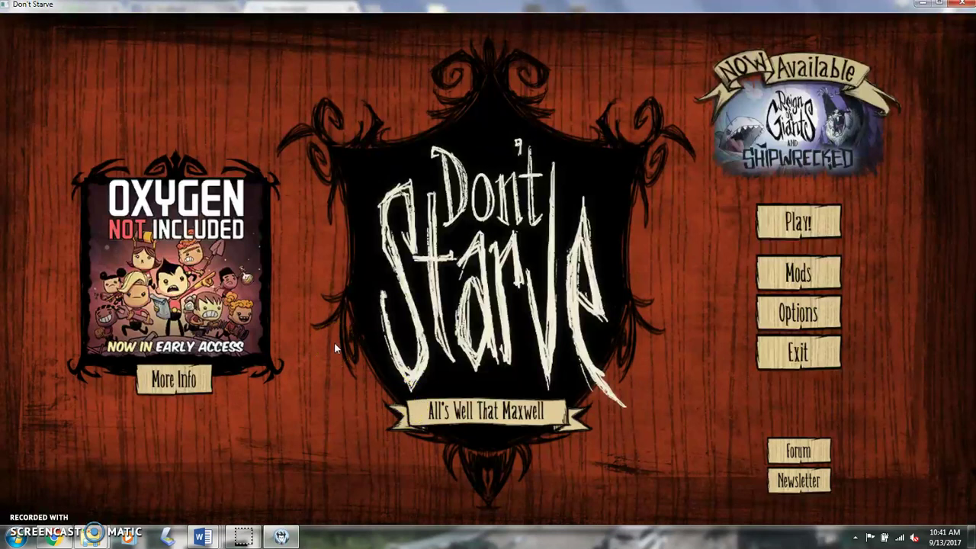
Begin a new game in the empty save slot and open its world customization settings
left_click(315, 334)
left_click(312, 123)
left_click(328, 143)
left_click(798, 221)
left_click(589, 248)
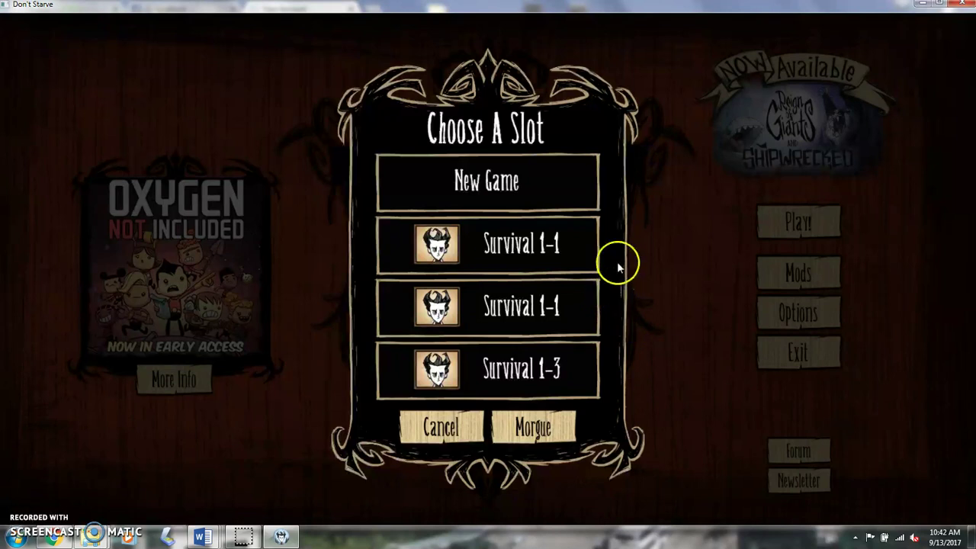
left_click(508, 204)
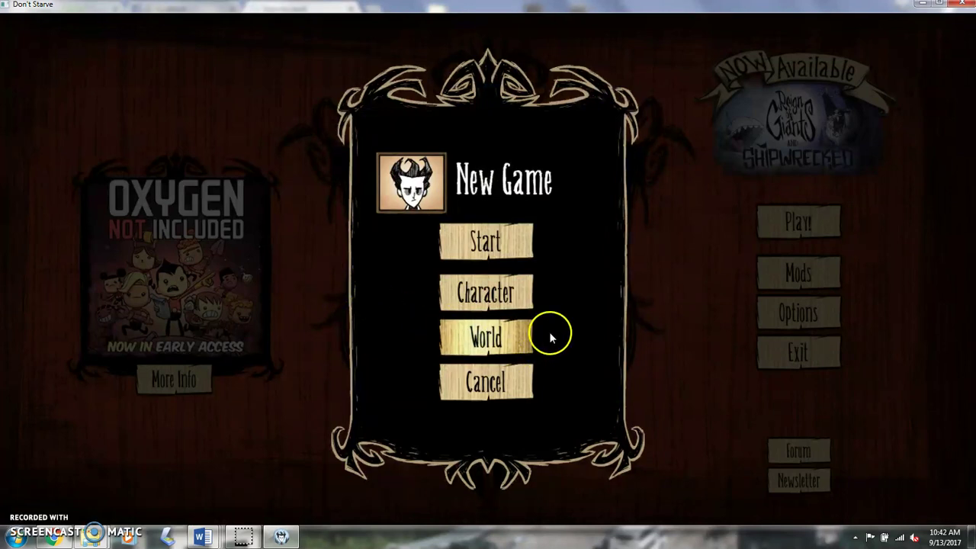
left_click(524, 338)
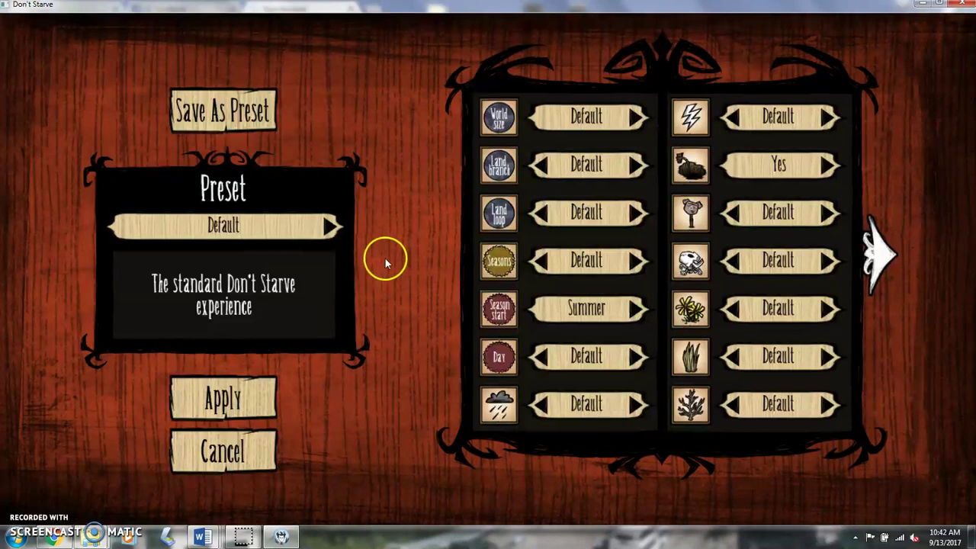
Switch the world preset to Custom Preset 2
left_click(330, 226)
left_click(331, 226)
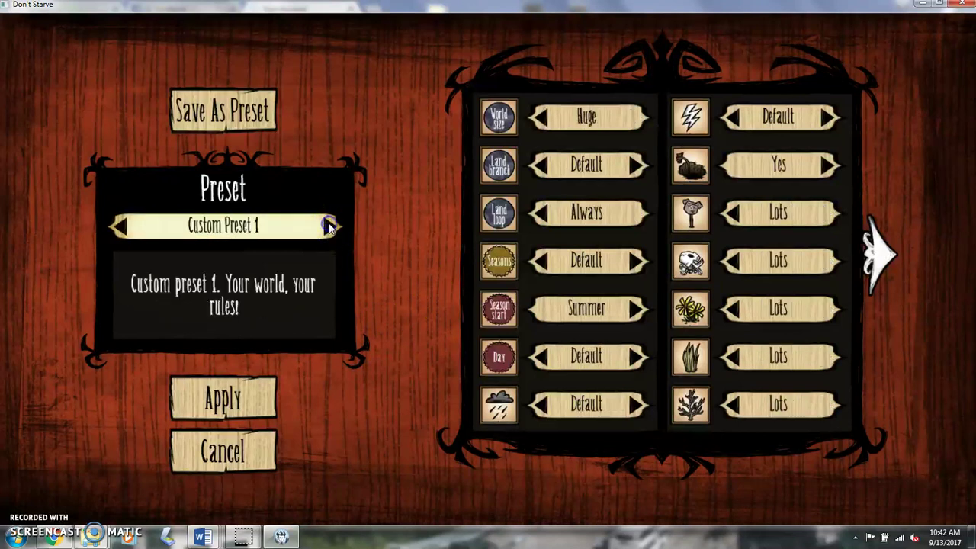
left_click(330, 226)
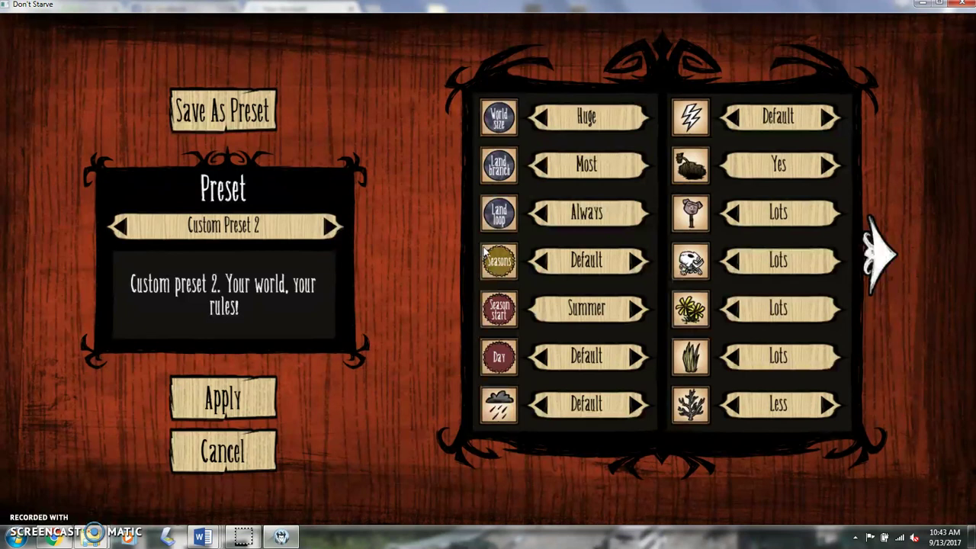
Examine the preset's season, season start, day length, rain and pig-head touchstone settings
left_click(552, 254)
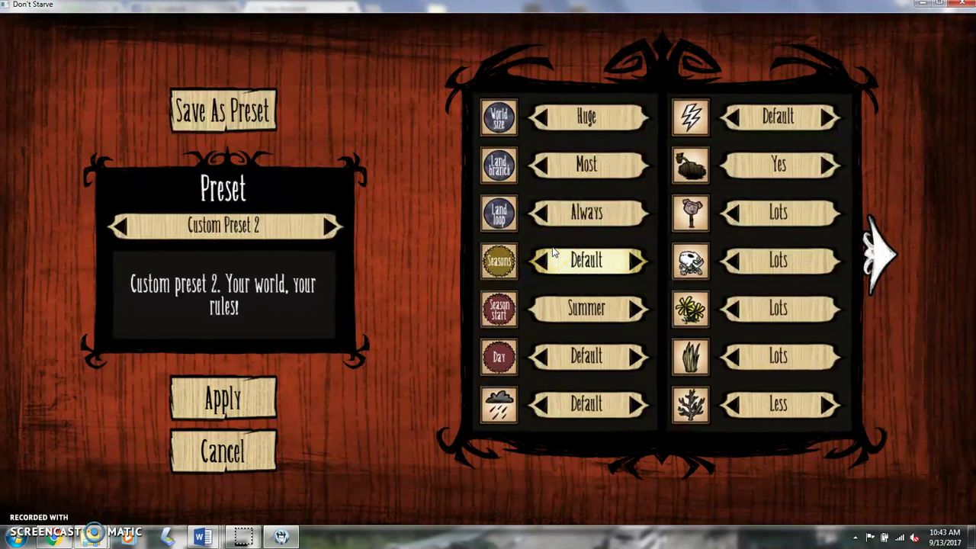
left_click(559, 257)
left_click(584, 308)
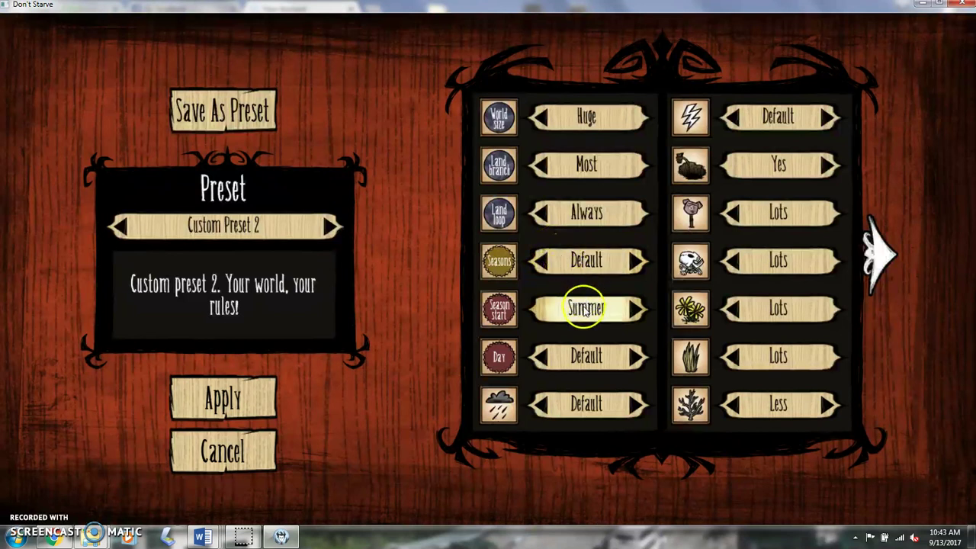
left_click(503, 323)
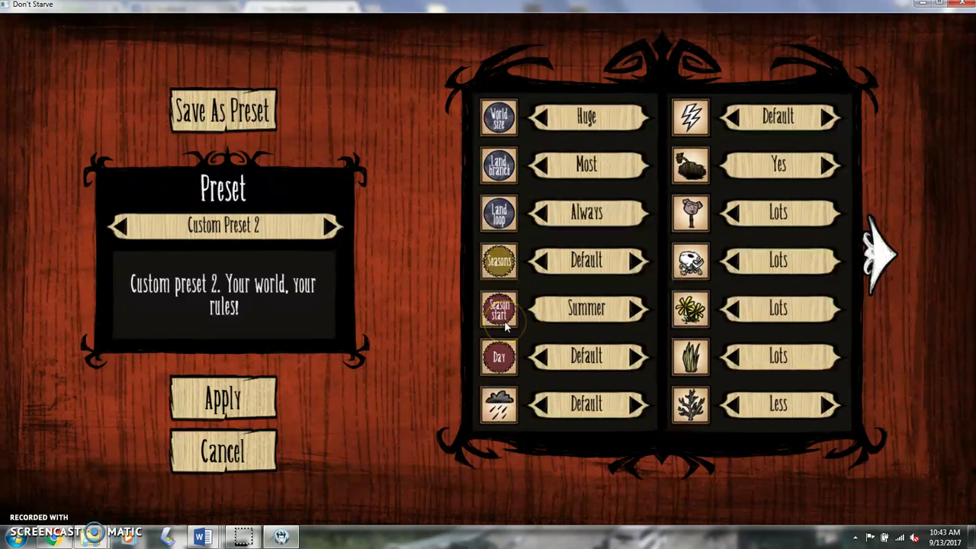
left_click(561, 299)
left_click(611, 354)
left_click(600, 374)
left_click(649, 393)
left_click(703, 218)
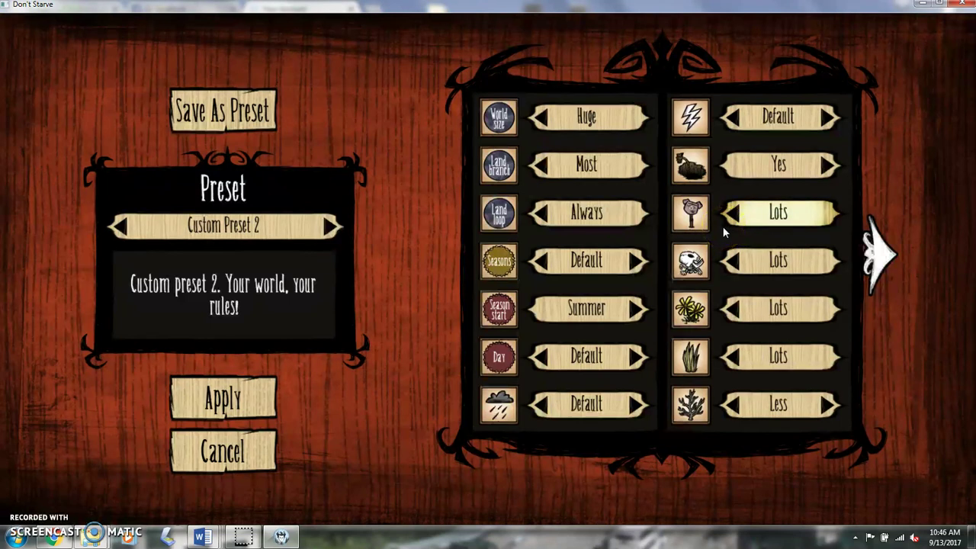
left_click(695, 177)
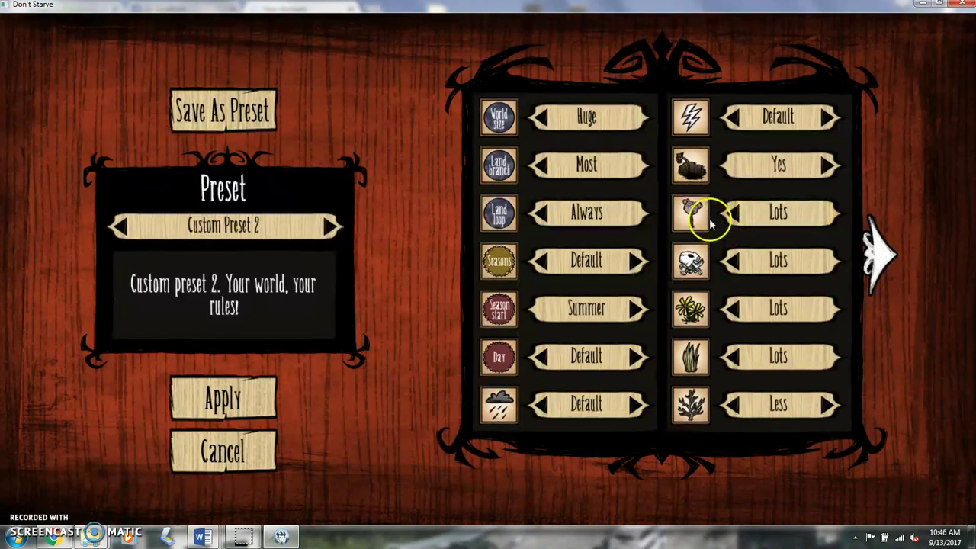
left_click(707, 223)
left_click(713, 223)
Set the skeleton remains option to Default
left_click(730, 261)
left_click(730, 262)
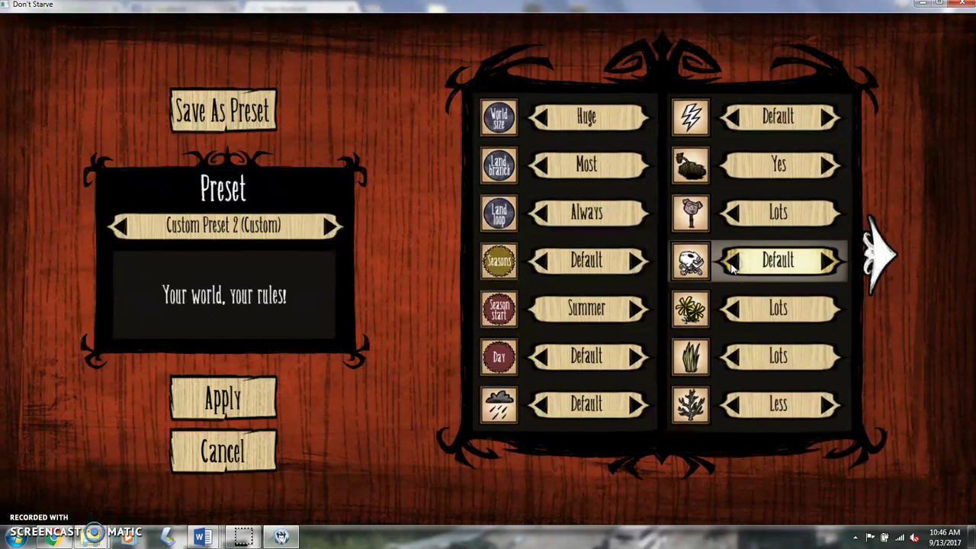
left_click_drag(728, 267, 710, 287)
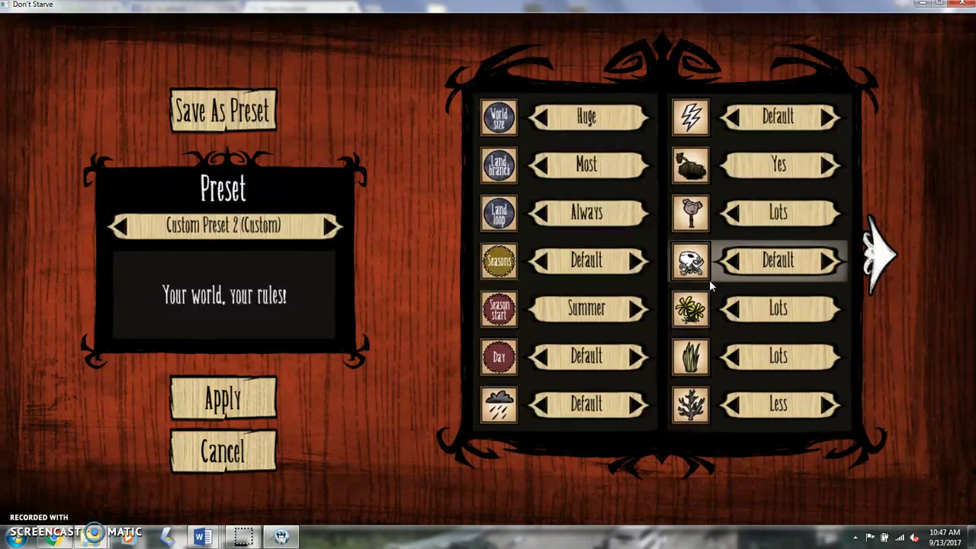
left_click_drag(711, 287, 713, 321)
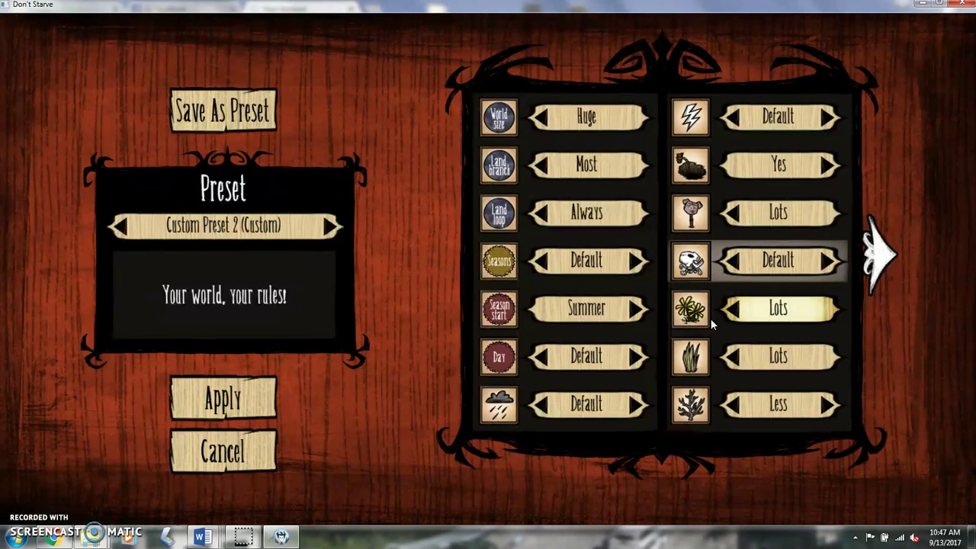
Examine the flower and grass frequency settings
left_click(710, 318)
left_click(710, 347)
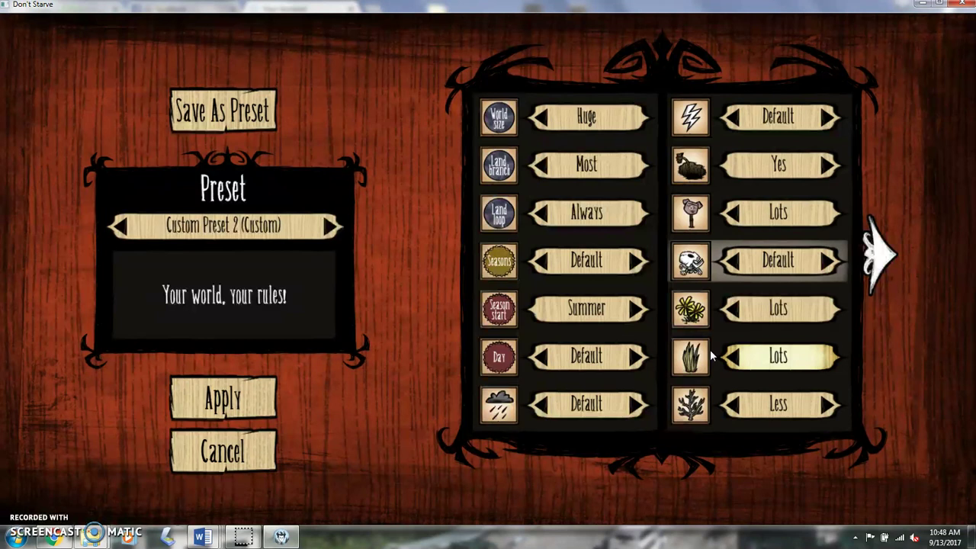
left_click(697, 357)
left_click(708, 359)
left_click(703, 371)
left_click(696, 364)
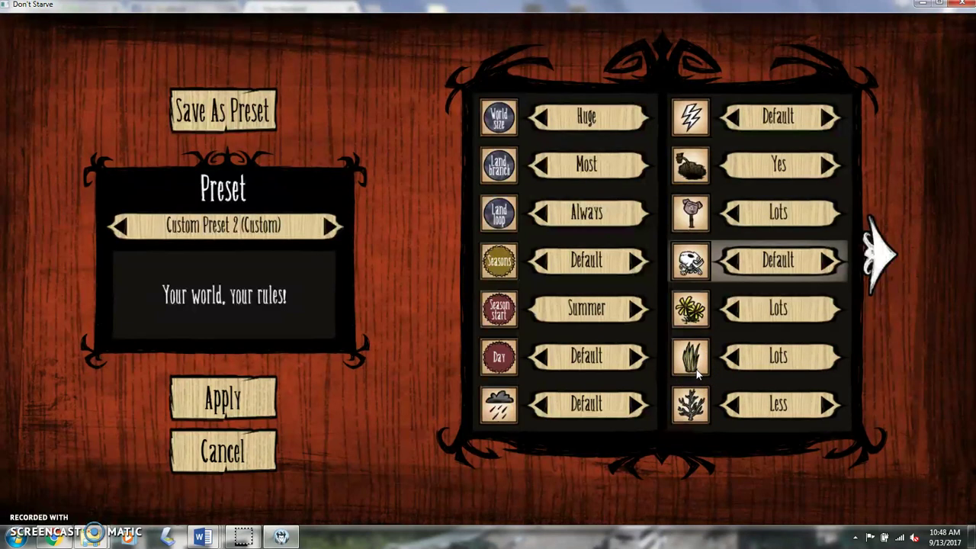
left_click(711, 372)
left_click(697, 369)
left_click(707, 364)
left_click(709, 366)
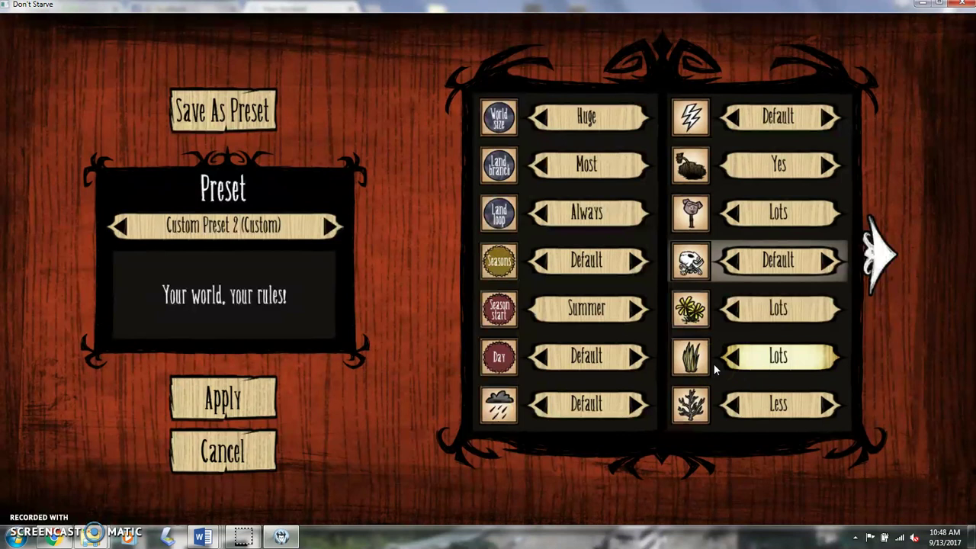
Raise the sapling frequency to Lots
left_click(713, 412)
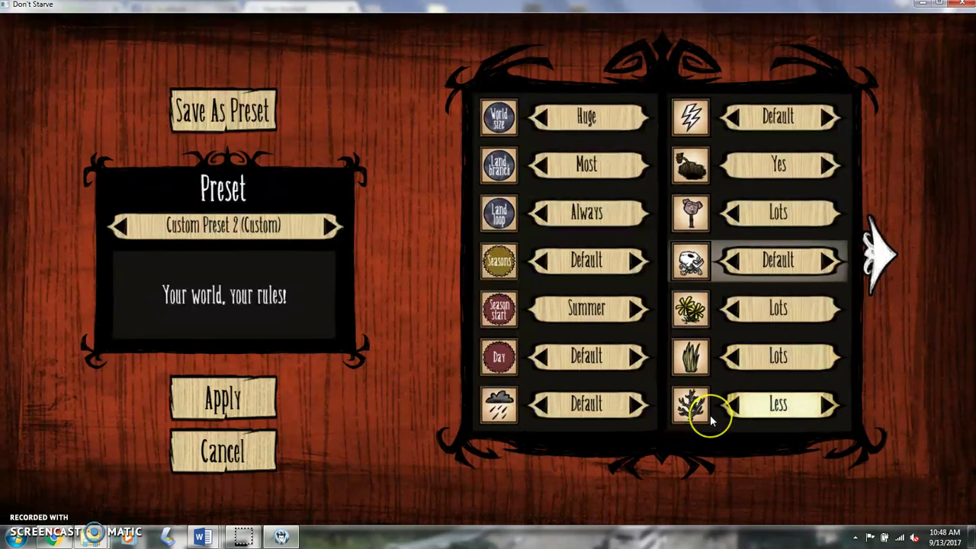
left_click(690, 412)
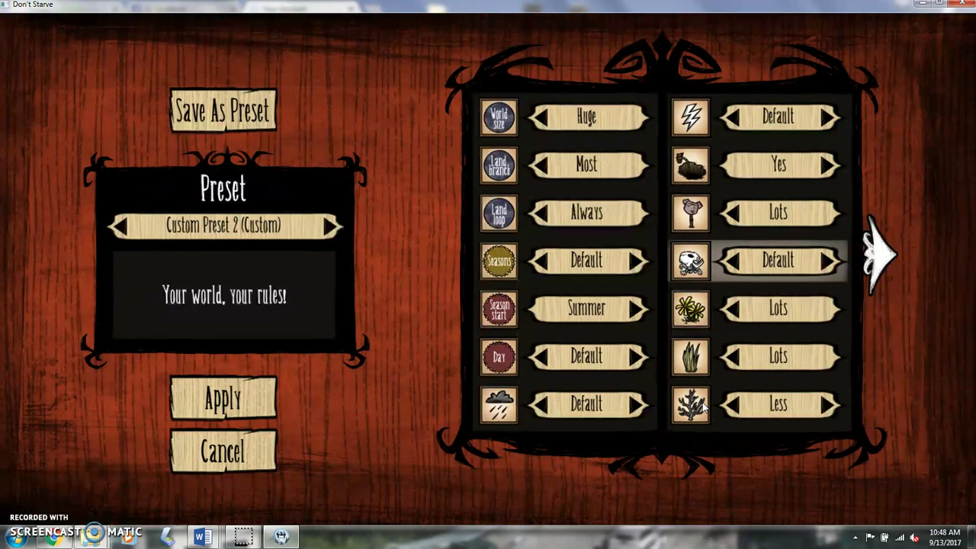
left_click(706, 413)
left_click(694, 420)
left_click(692, 420)
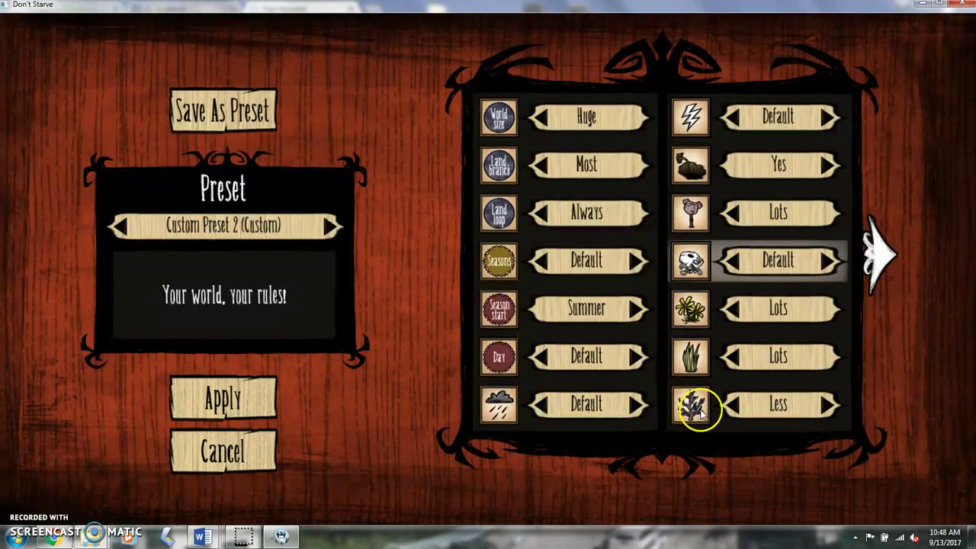
left_click(829, 406)
left_click(830, 409)
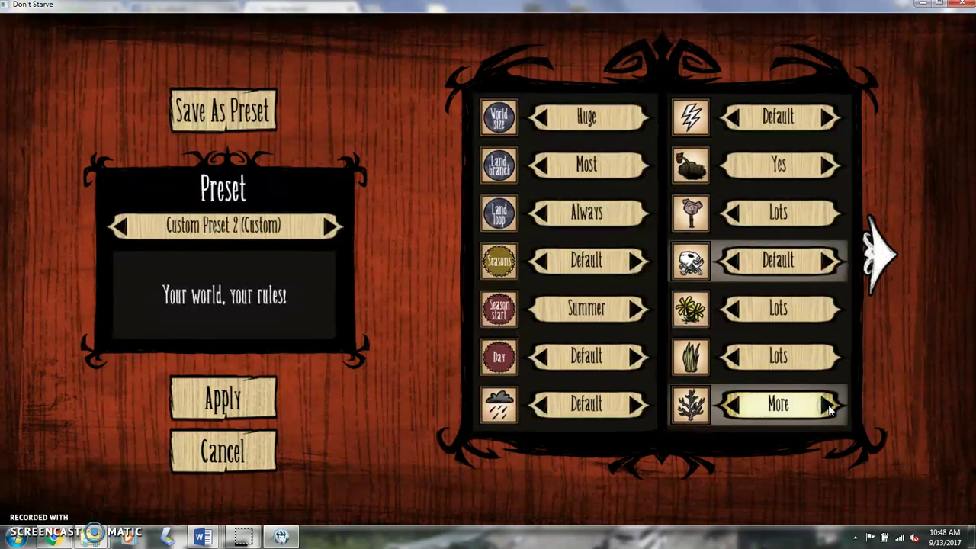
left_click(831, 407)
Examine the reeds, trees, flint and rocks settings among the further world options
left_click(886, 262)
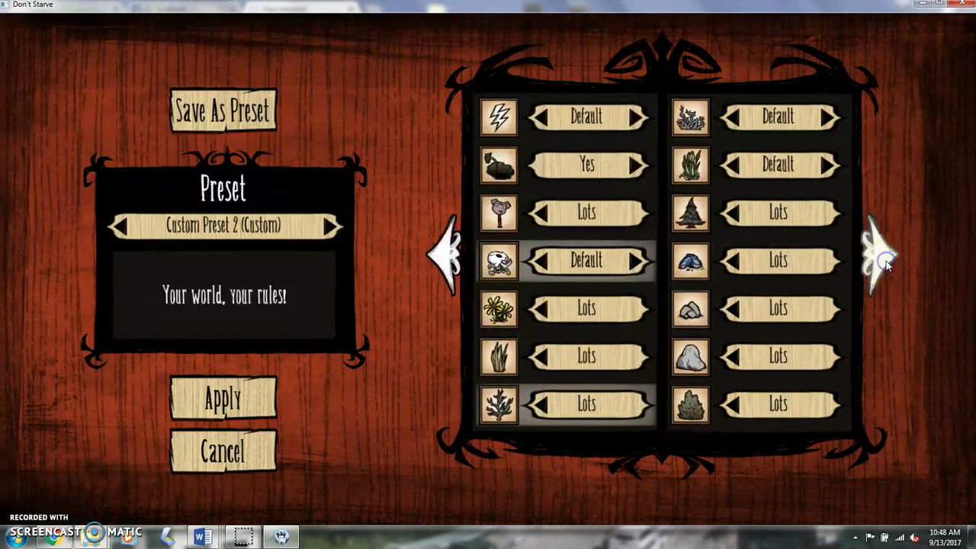
left_click(700, 180)
left_click(708, 178)
left_click(713, 197)
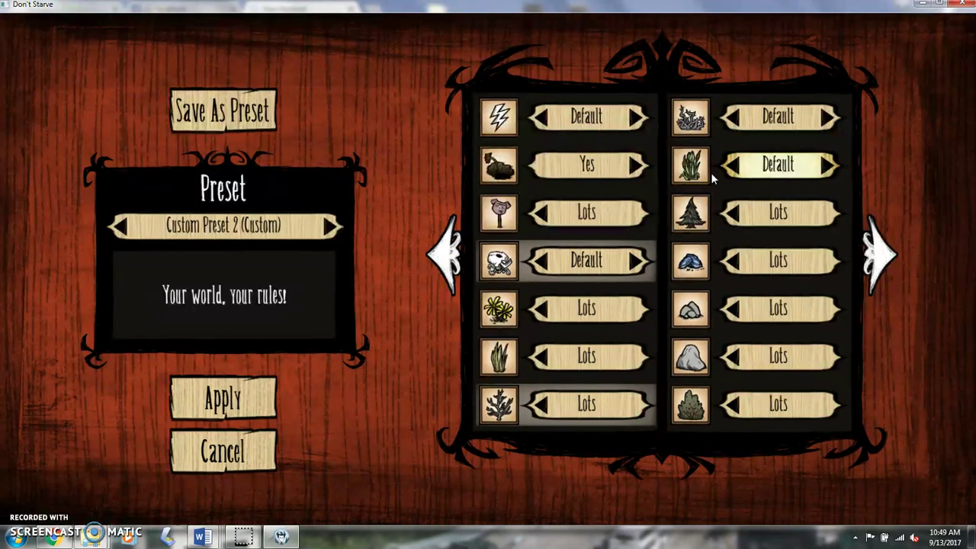
left_click(720, 181)
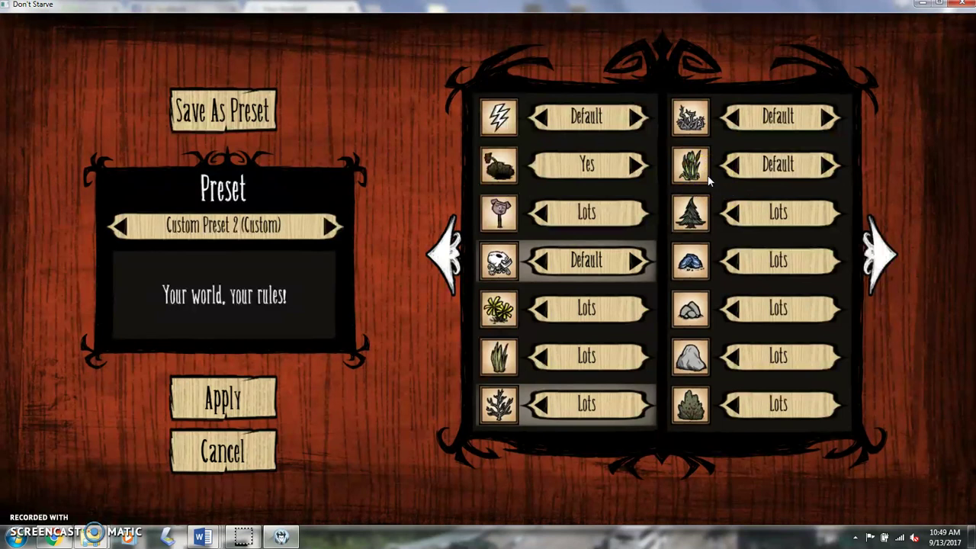
left_click(708, 213)
left_click(709, 198)
left_click(709, 205)
left_click(709, 262)
left_click(710, 271)
left_click(686, 274)
left_click(697, 307)
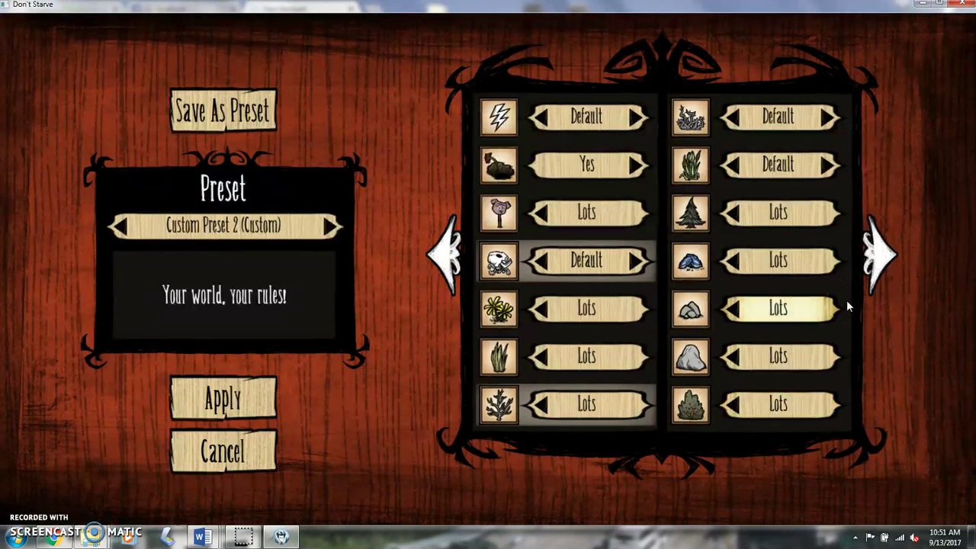
Among the food and animal options, raise the butterfly frequency to Lots
left_click(881, 258)
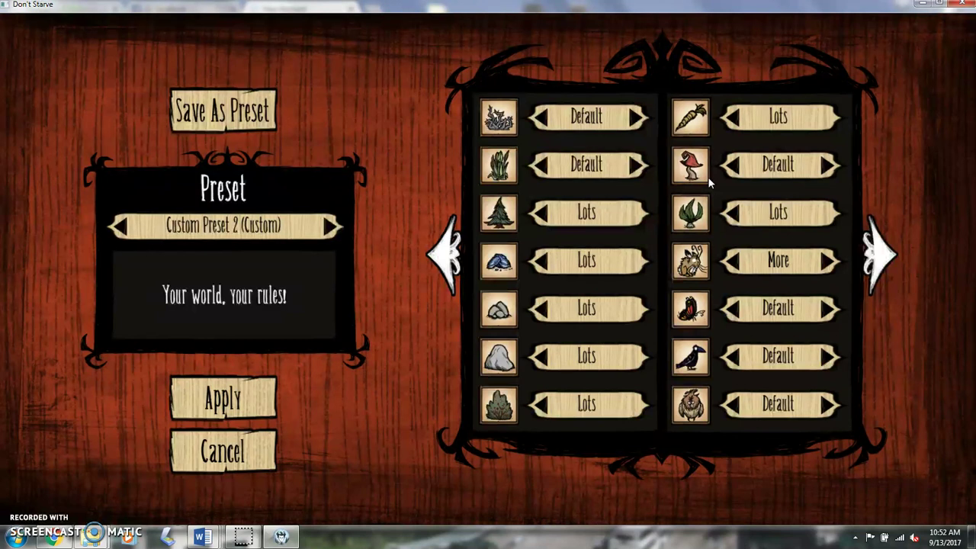
left_click(692, 162)
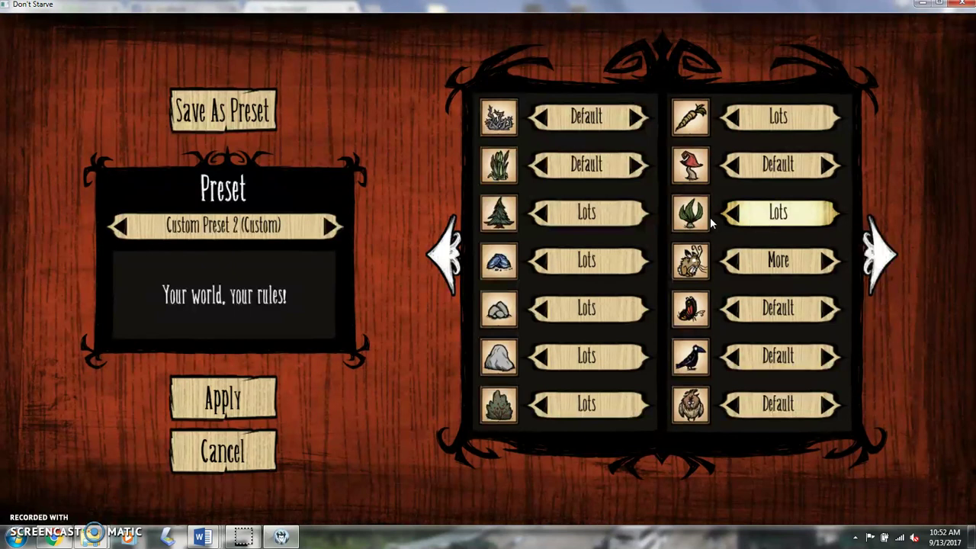
left_click(683, 200)
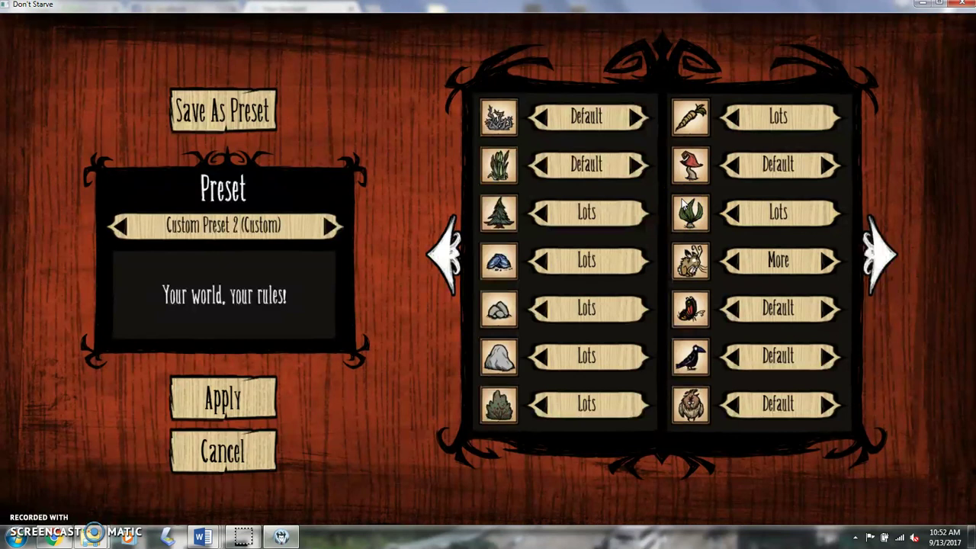
left_click(708, 219)
left_click(703, 219)
left_click(708, 223)
left_click(835, 309)
left_click(833, 309)
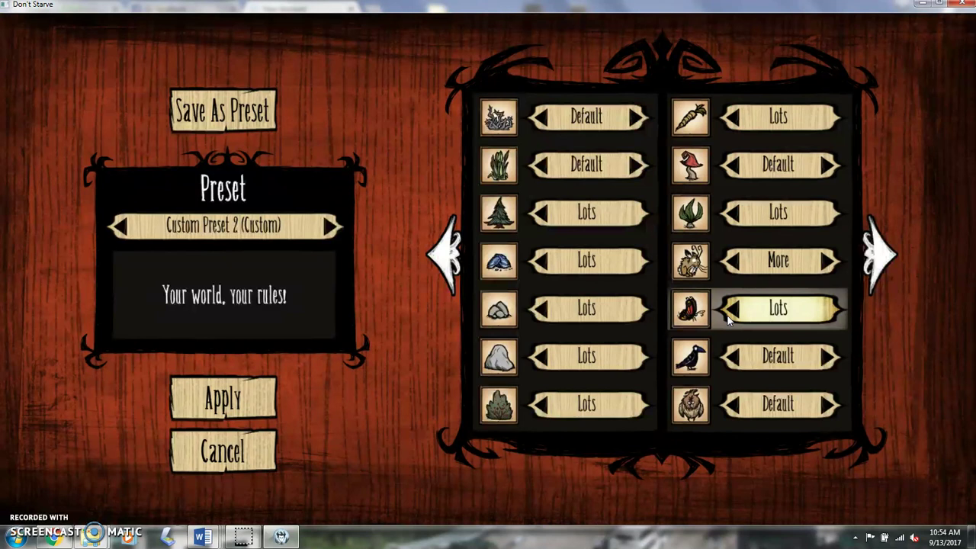
left_click(733, 327)
left_click(692, 306)
left_click(710, 381)
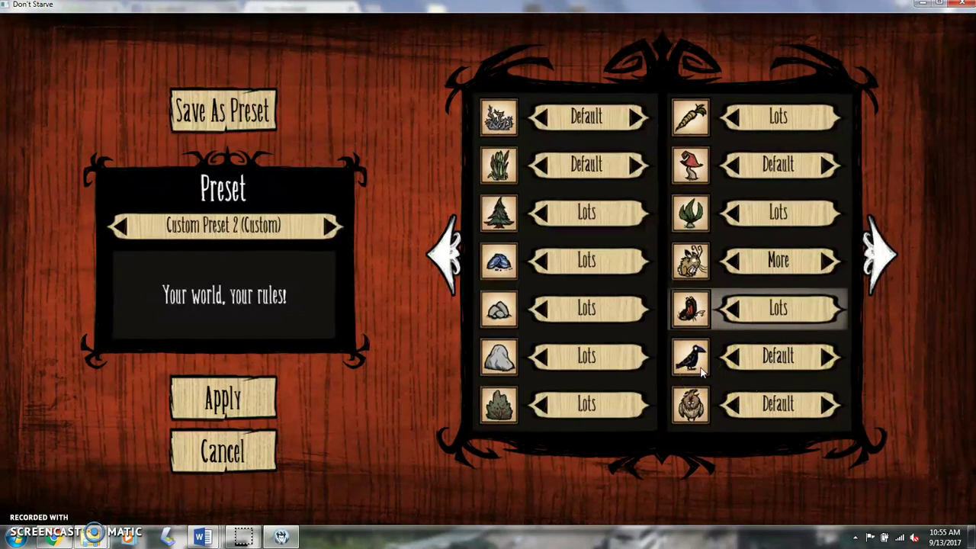
left_click(690, 368)
left_click(680, 362)
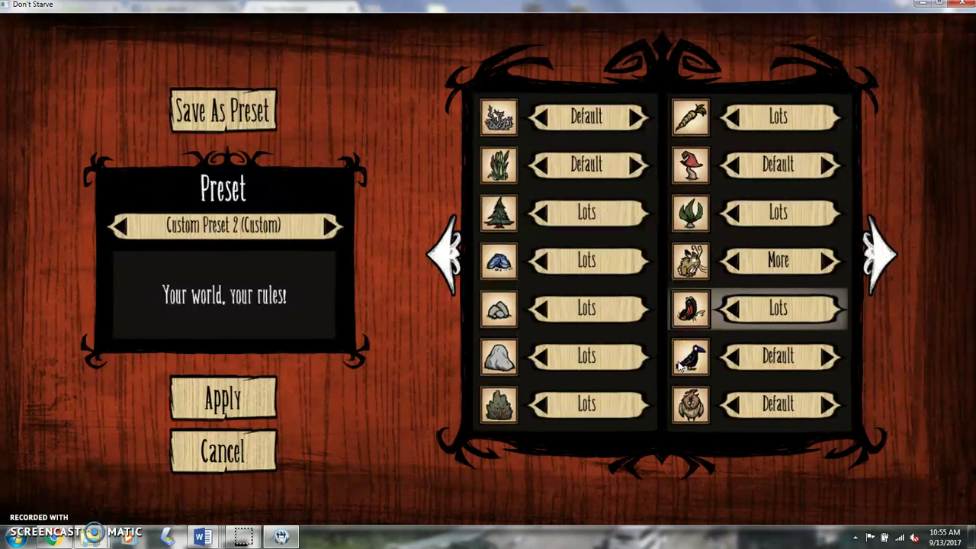